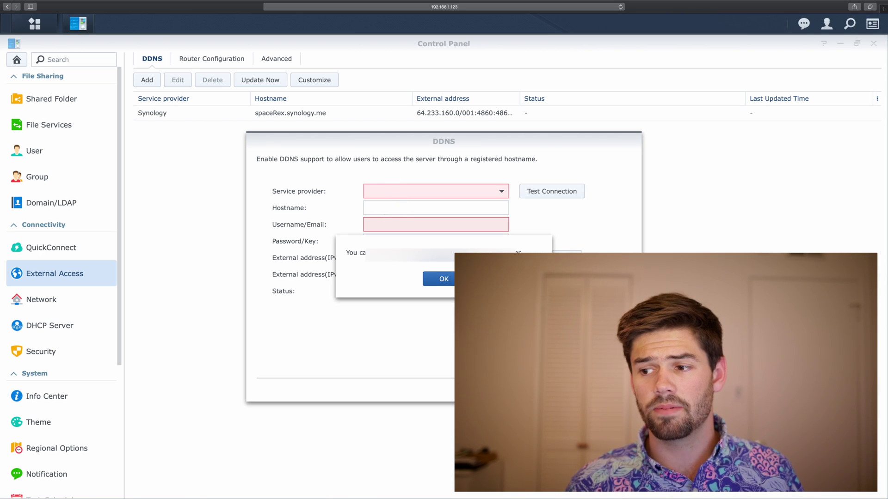
Step: Dismiss the message and close the DDNS dialog without adding another entry
key(Return)
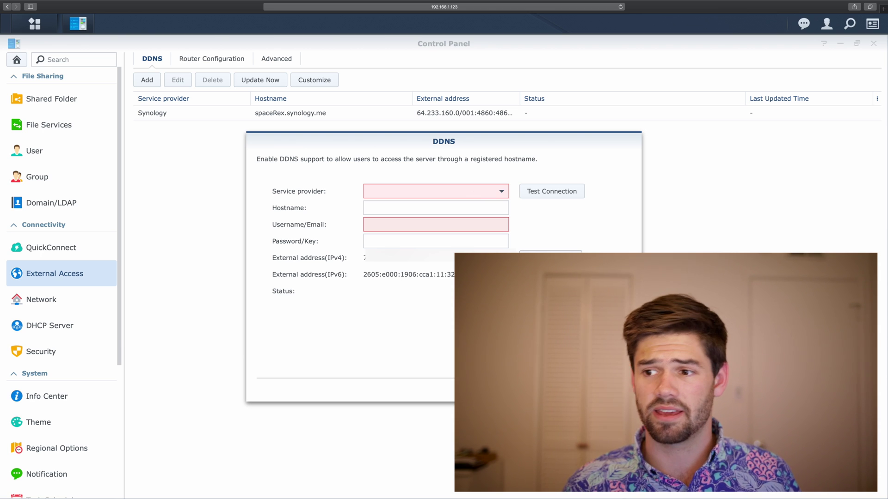
key(Escape)
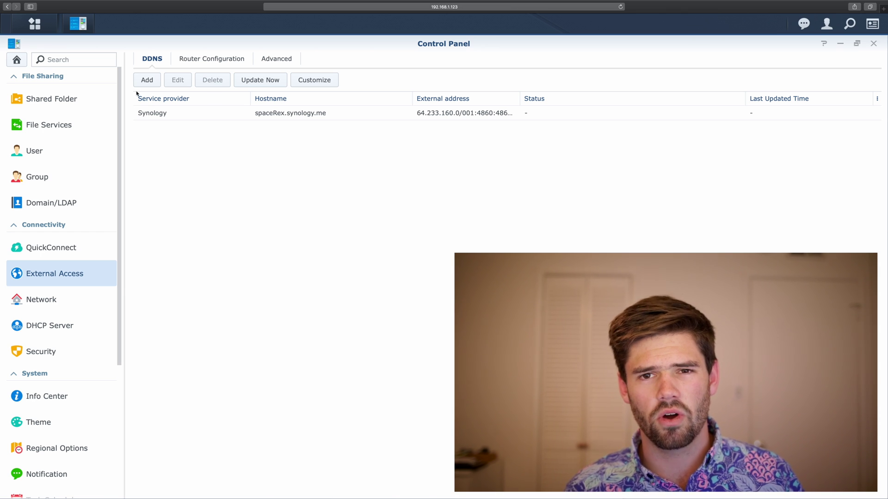
scroll(79, 93, down, 5)
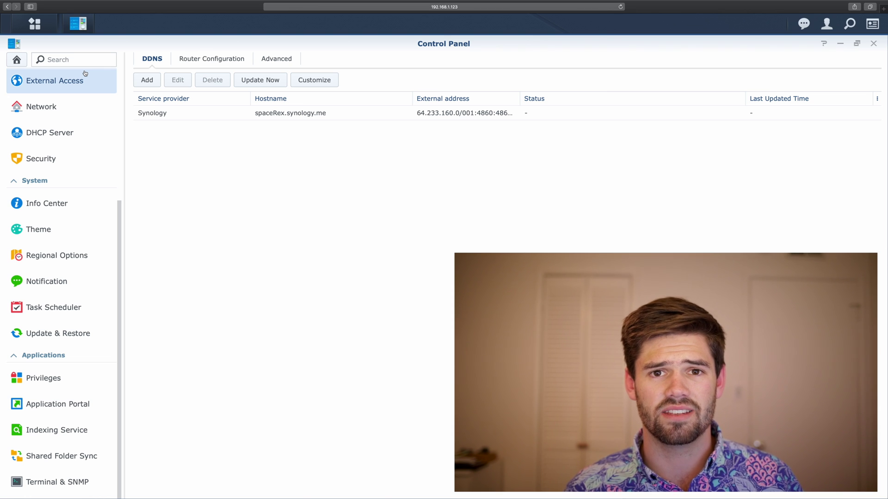
scroll(85, 73, up, 5)
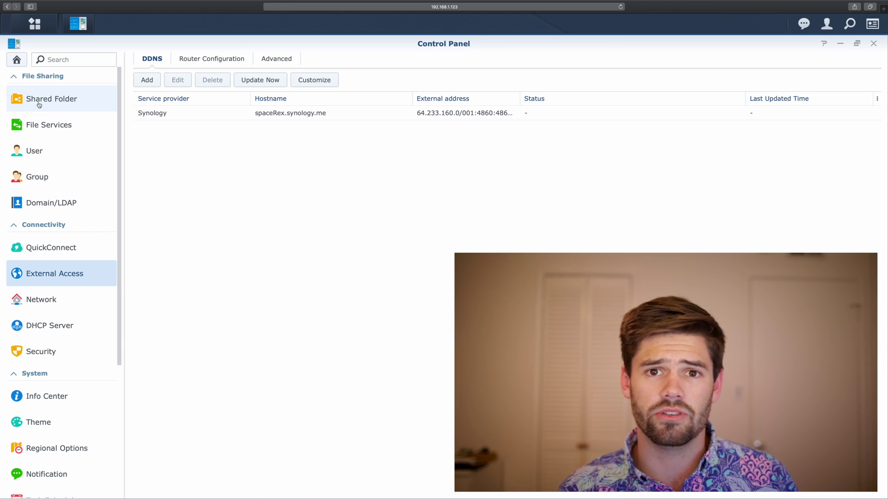
scroll(42, 289, down, 5)
scroll(42, 298, up, 5)
scroll(42, 300, down, 5)
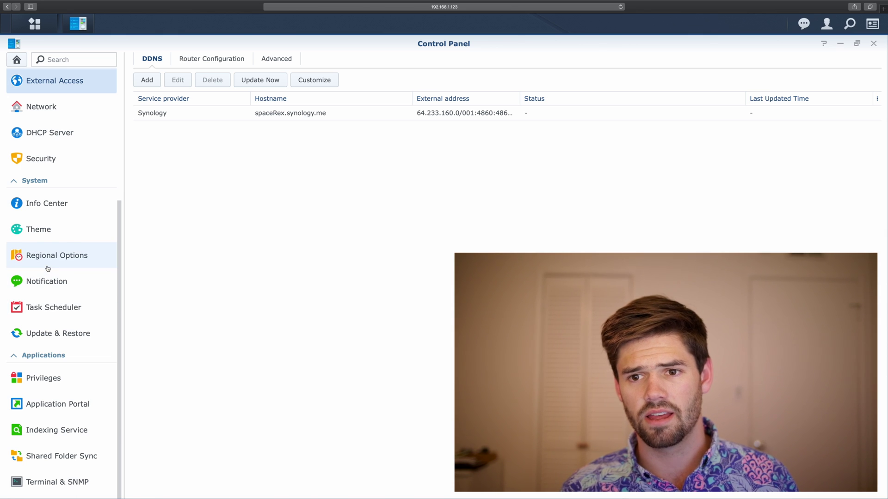
scroll(48, 270, up, 5)
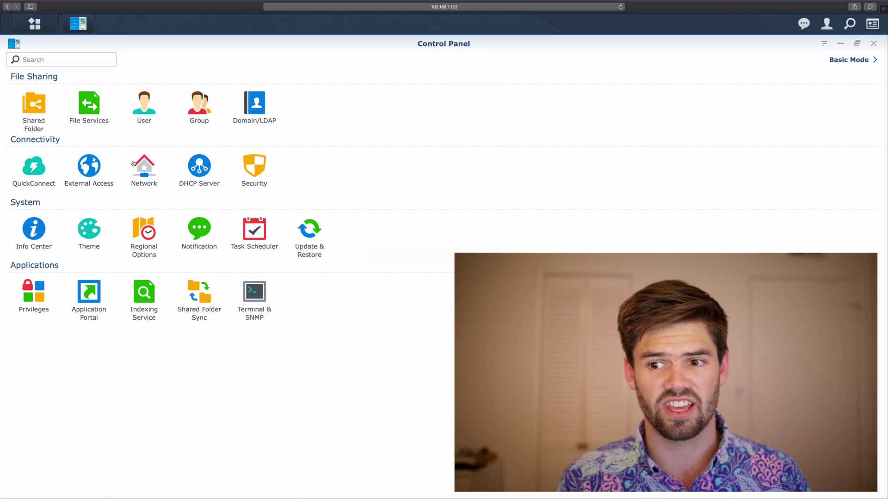
Step: Review the installed certificates in the Security settings, including the synology.com certificate
click(259, 167)
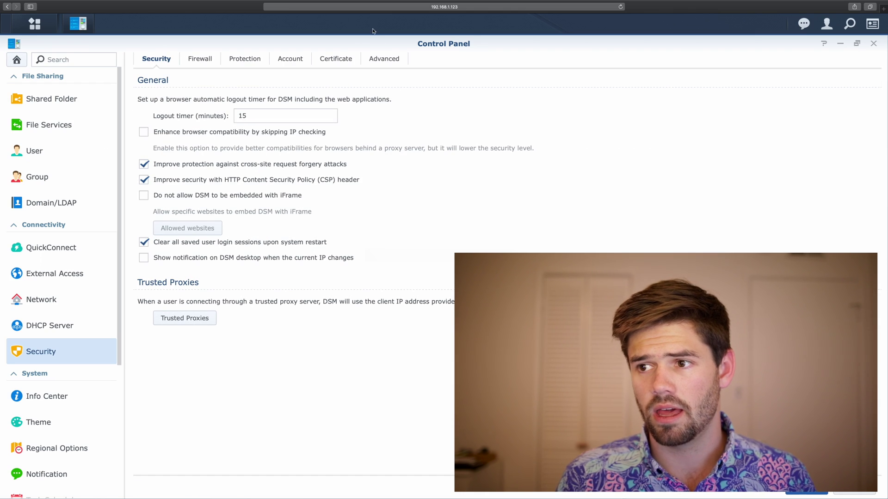
click(324, 61)
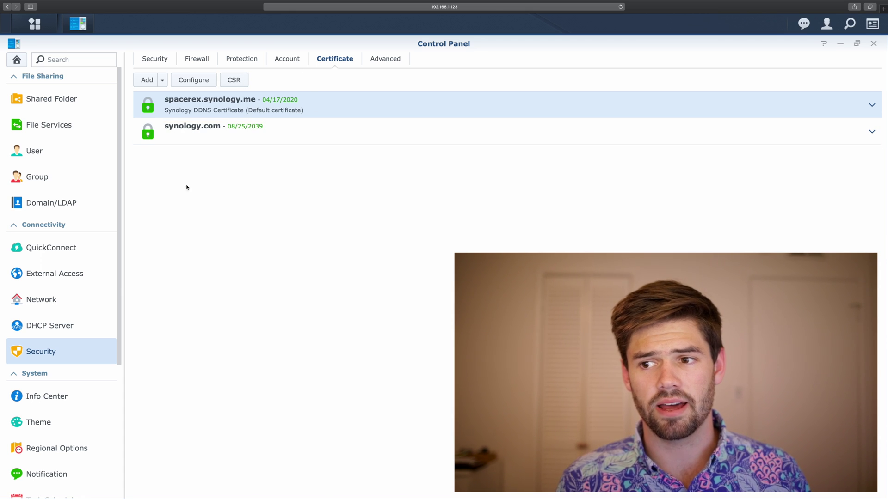
click(203, 131)
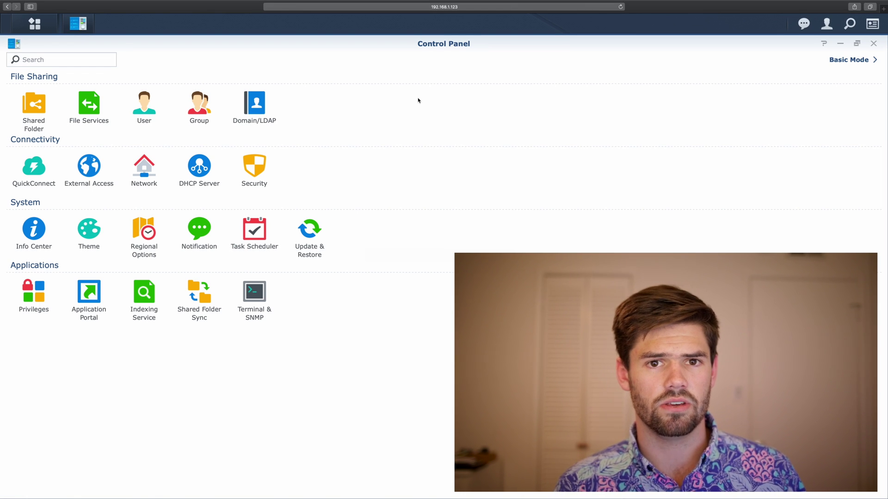
Step: Enable automatic redirection of HTTP connections to HTTPS in the network's DSM settings
click(138, 171)
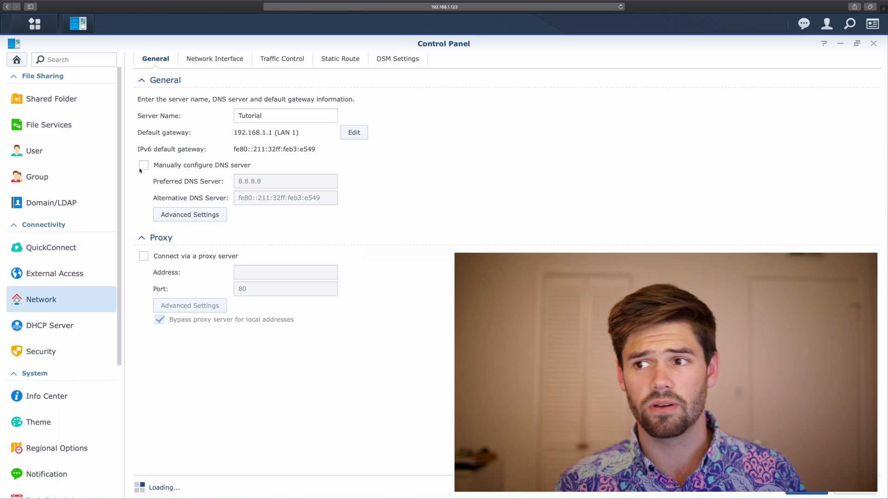
click(390, 60)
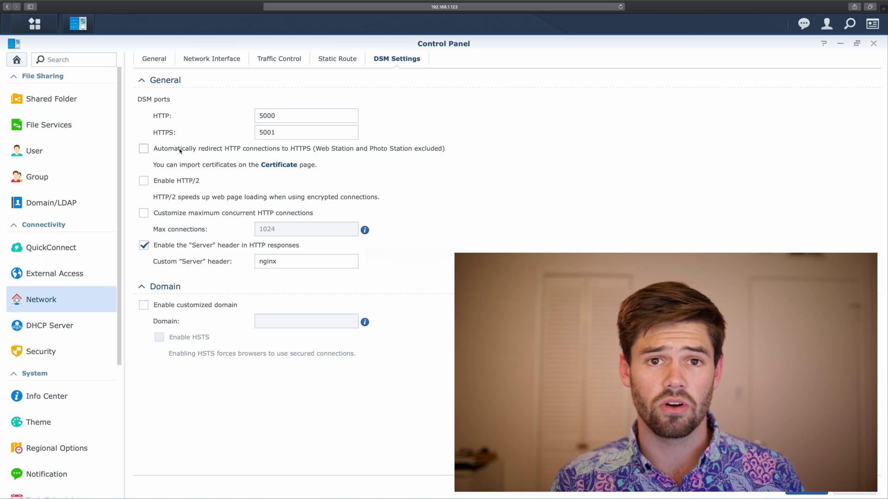
click(144, 148)
Step: Set the DSM HTTP port to 4000 and the HTTPS port to 4001, and apply the network settings
click(273, 117)
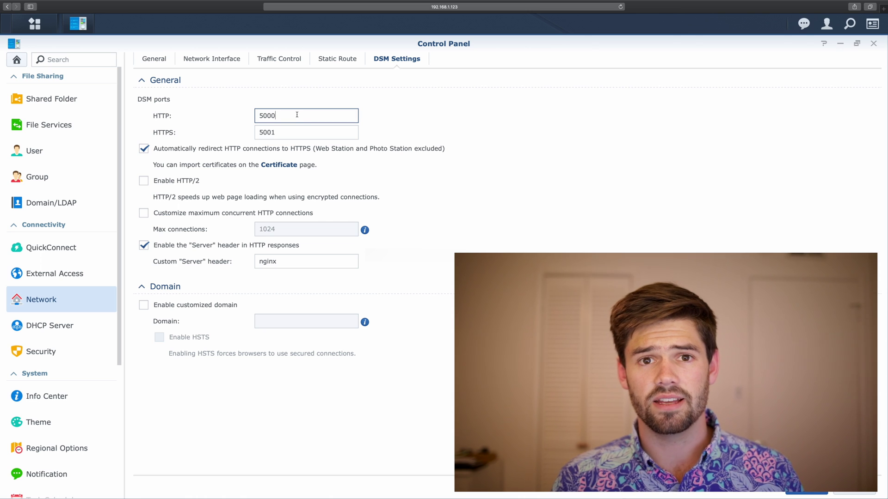
key(BackSpace)
key(BackSpace)
key(BackSpace)
key(BackSpace)
text(4000)
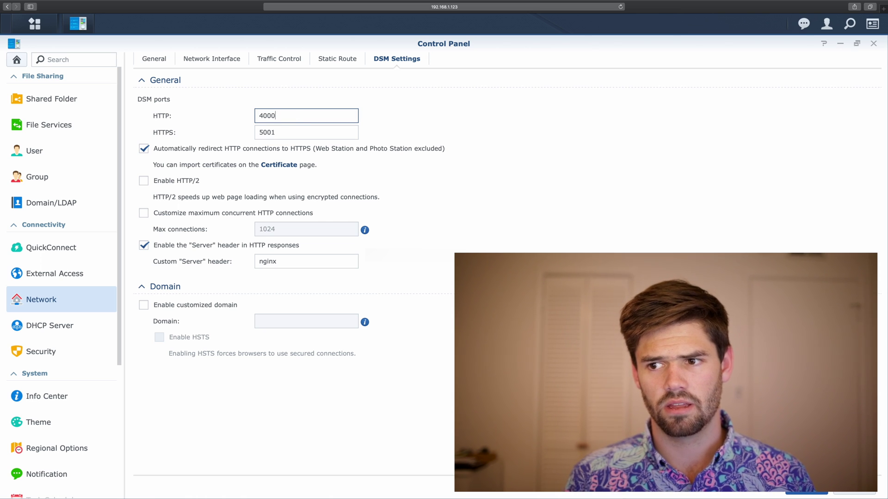
key(Tab)
text(4001)
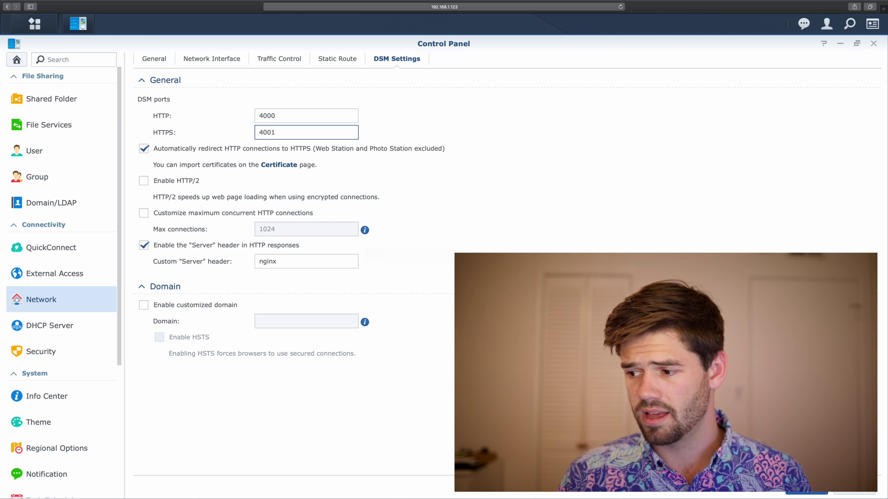
key(Return)
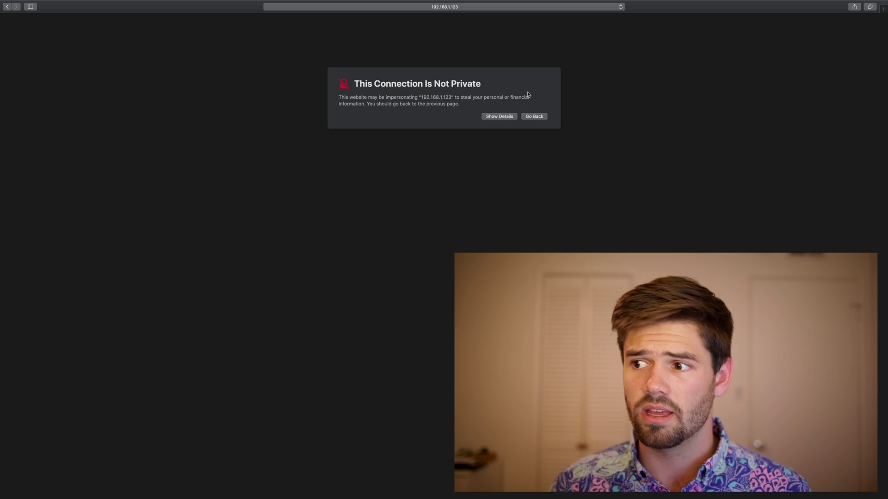
Step: Proceed to the NAS website despite the privacy warning, authorizing the certificate trust change with the account password
click(504, 118)
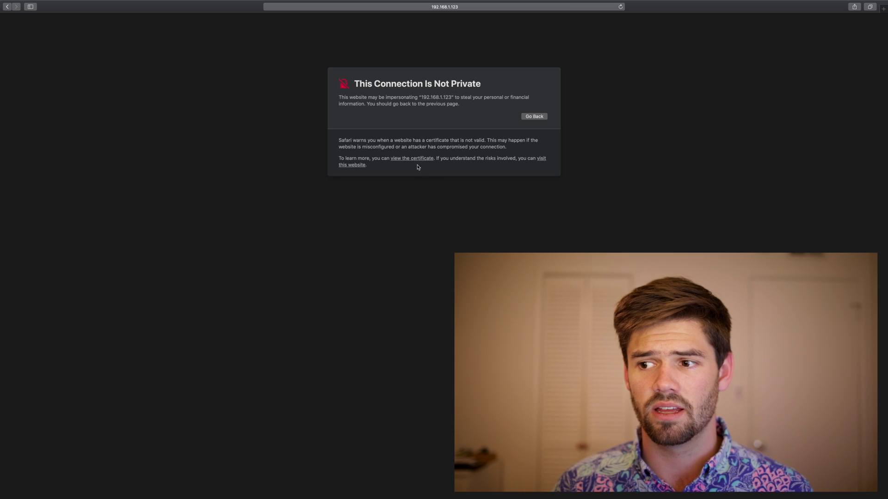
click(353, 165)
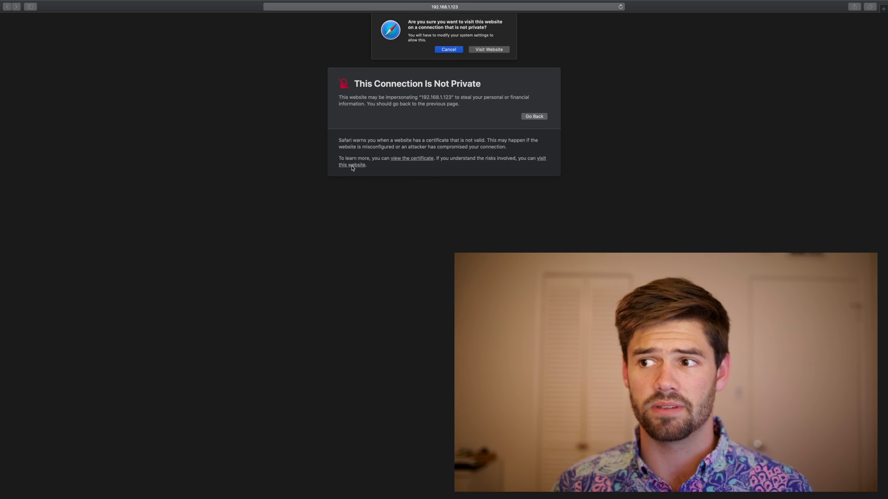
click(493, 50)
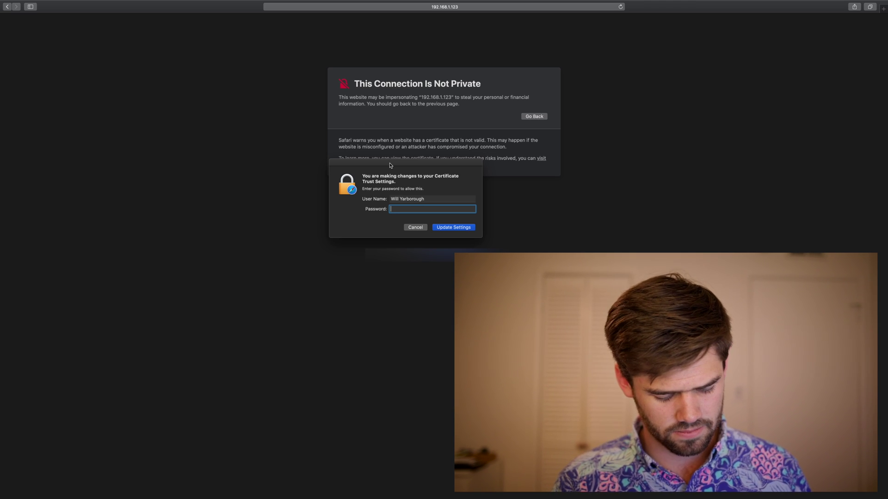
text(********)
key(Return)
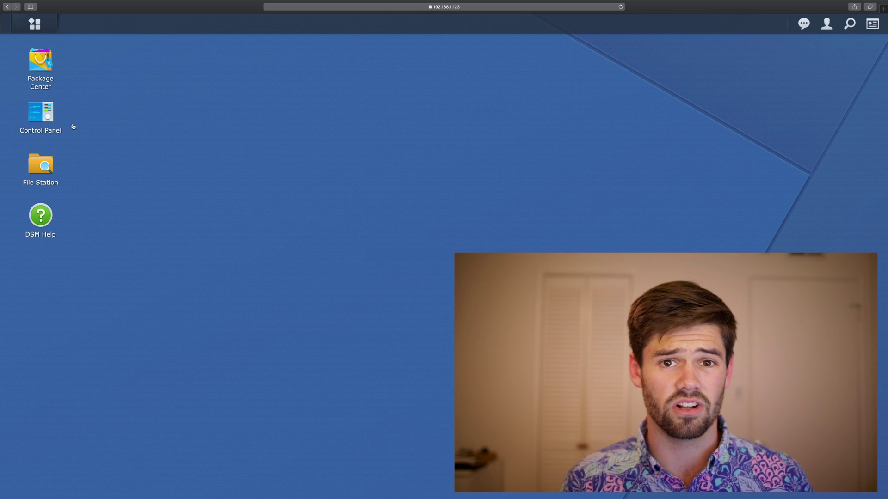
Step: Run the router setup from the External Access router configuration and accept the detected UPnP router
click(45, 117)
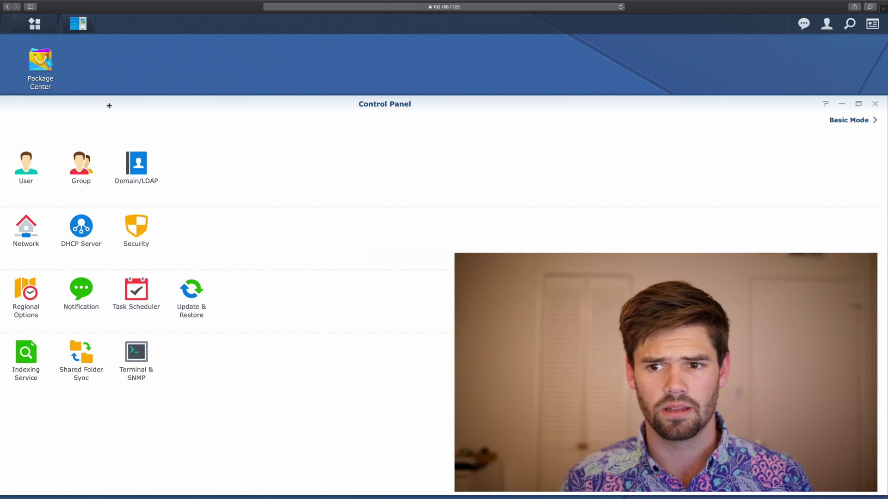
click(89, 171)
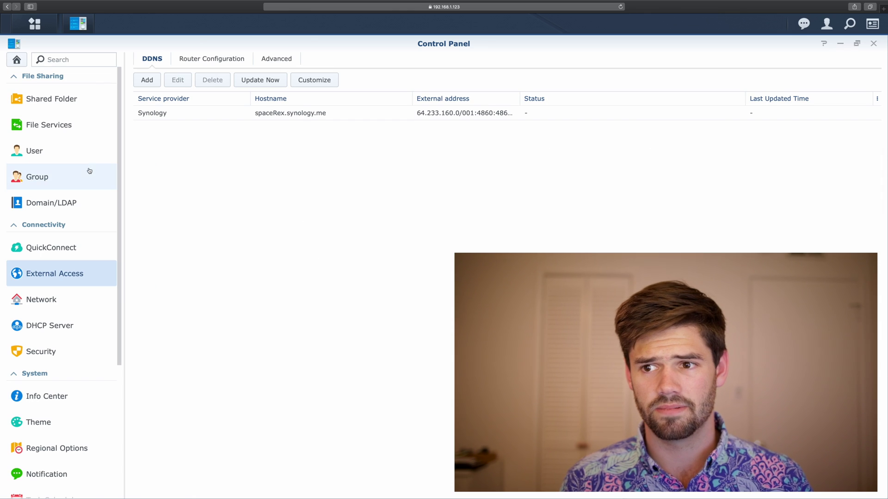
click(198, 60)
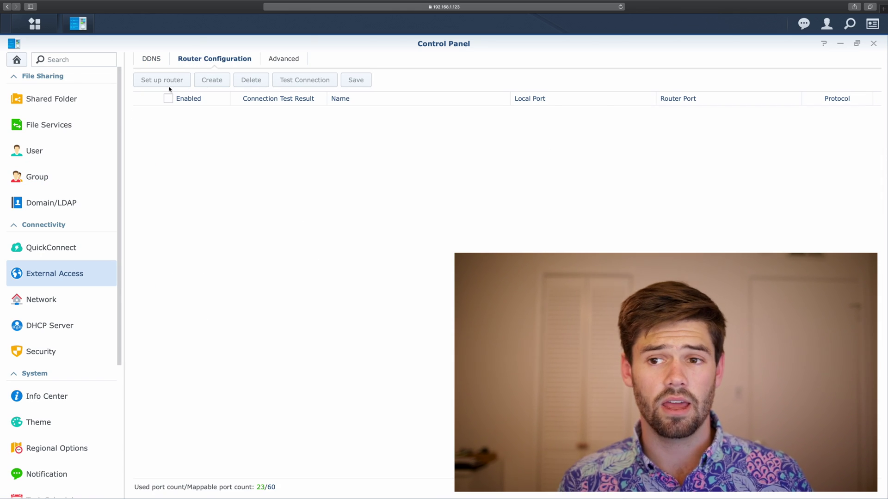
click(167, 85)
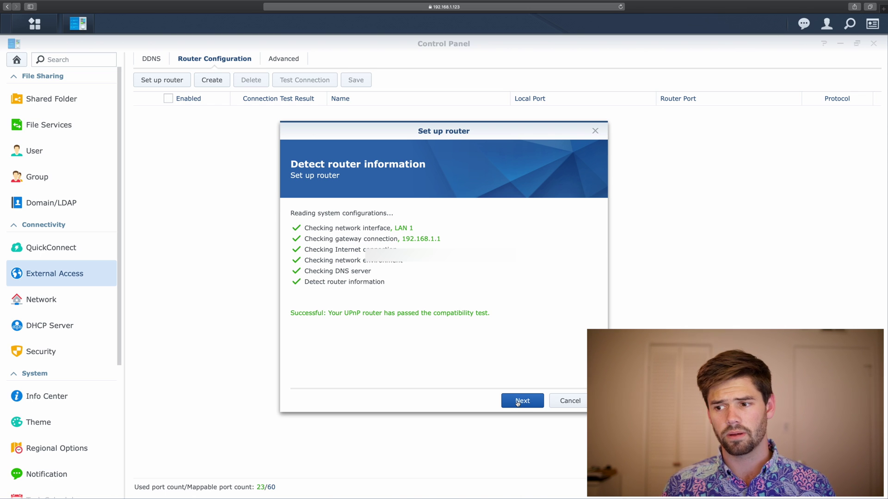
click(519, 401)
click(521, 401)
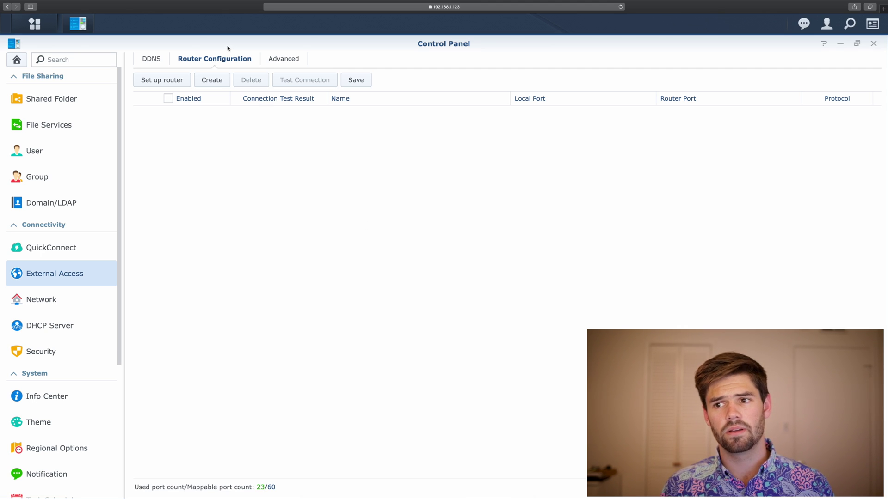
Step: Create port forwarding rules for the built-in Management UI applications on ports 4000 and 4001, and save them to the router
click(209, 83)
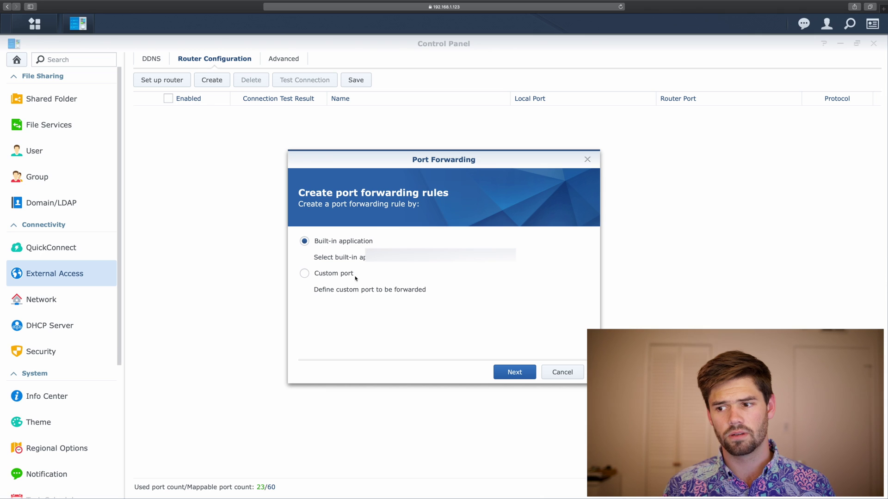
click(528, 373)
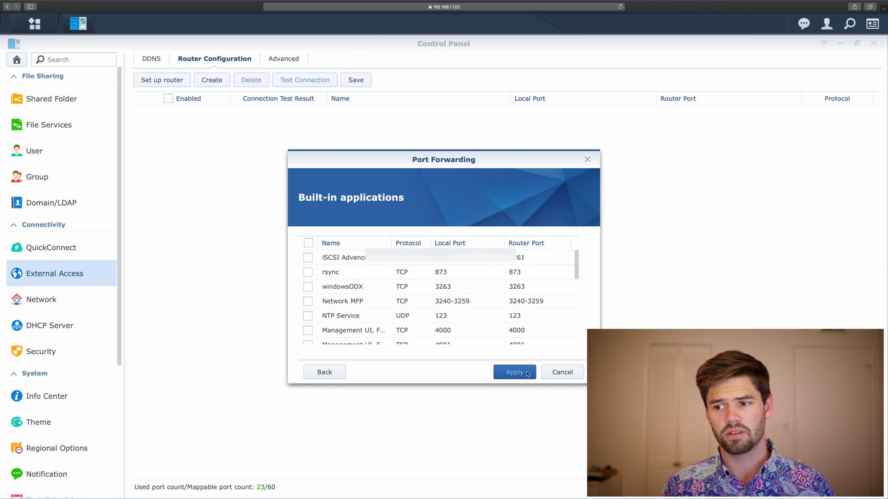
scroll(377, 289, down, 1)
scroll(377, 289, down, 2)
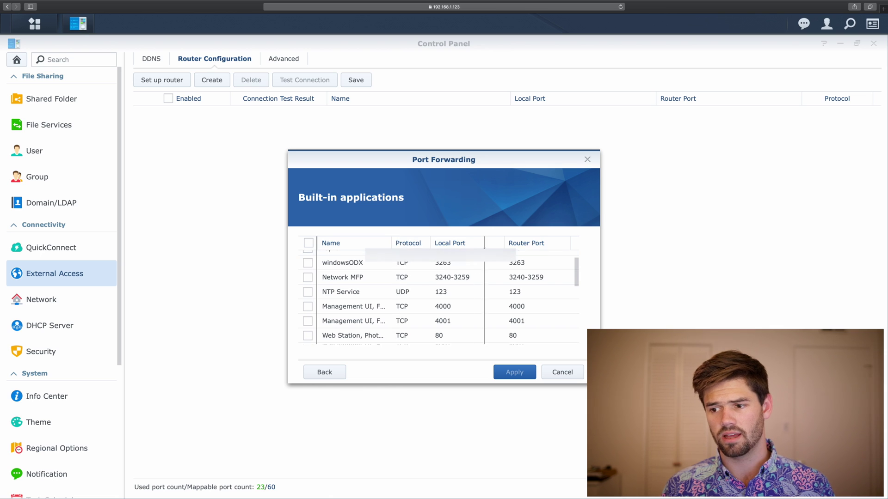
drag(484, 246, 484, 246)
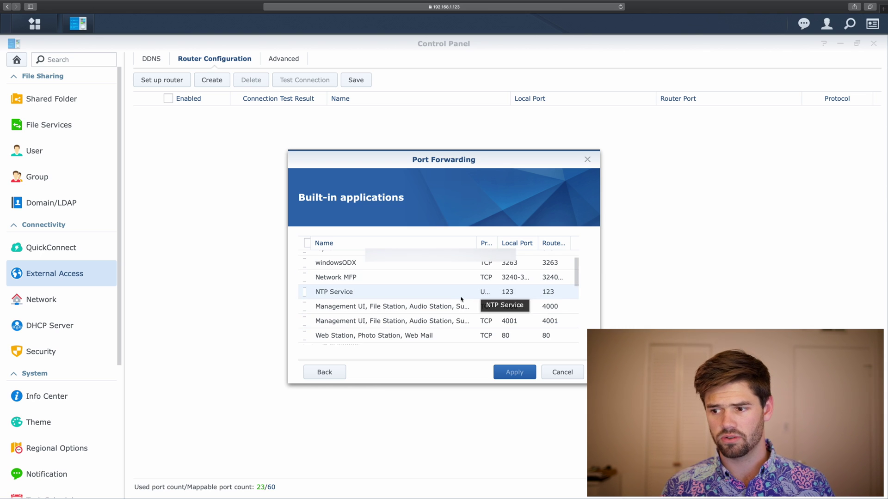
click(305, 306)
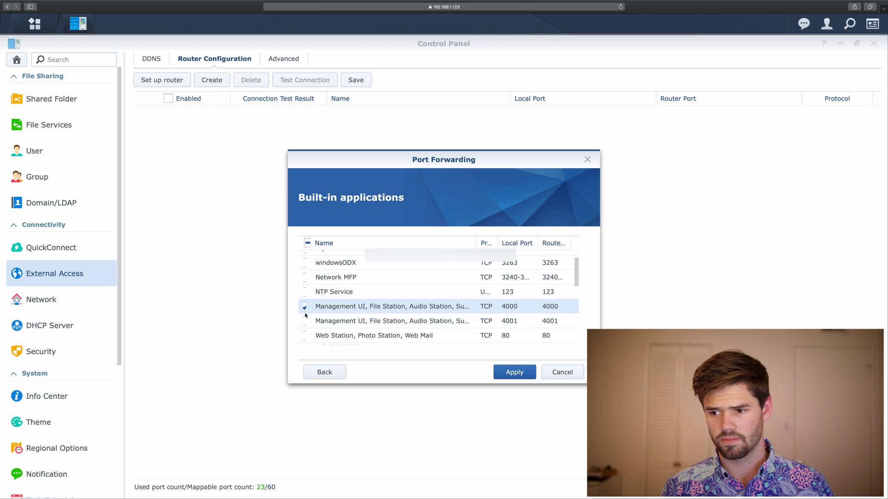
click(304, 321)
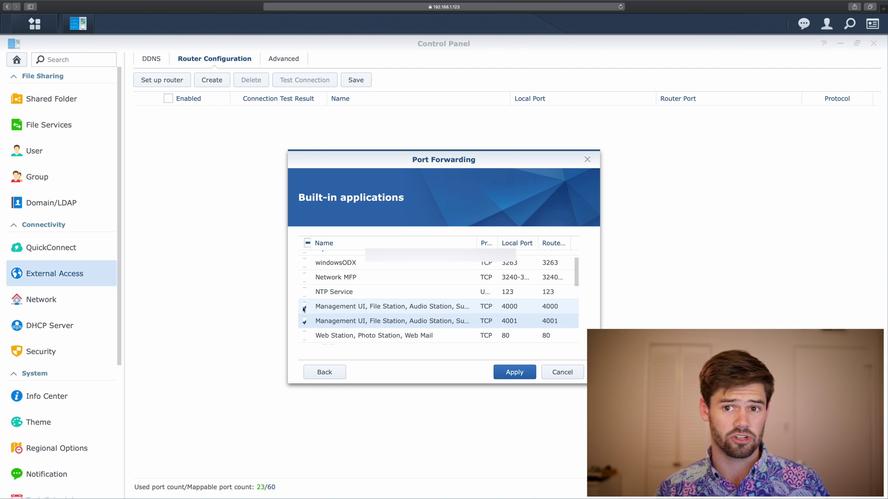
click(506, 374)
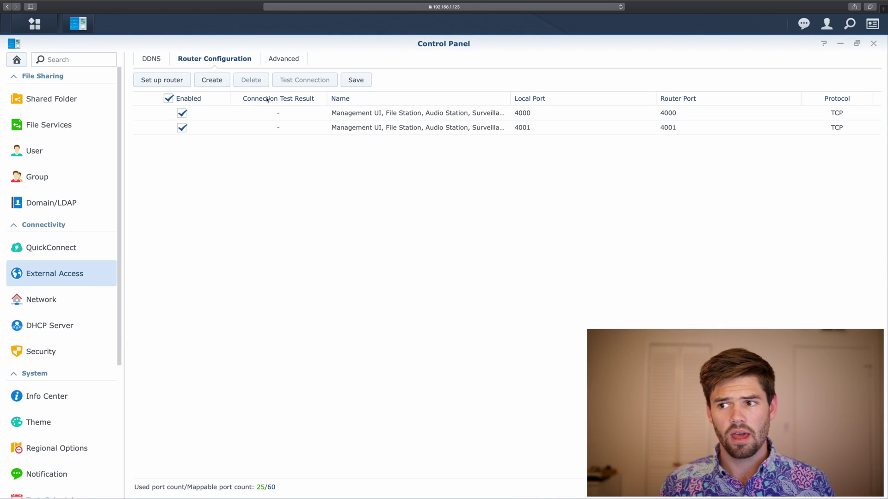
click(366, 83)
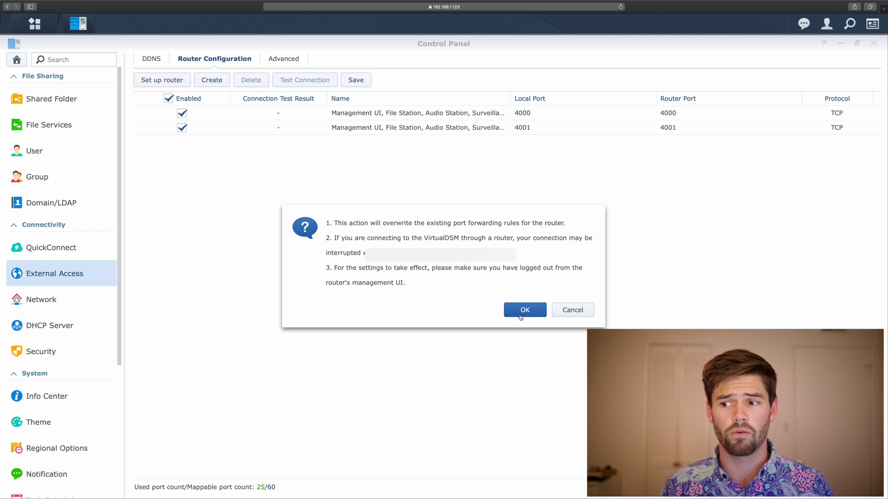
click(527, 310)
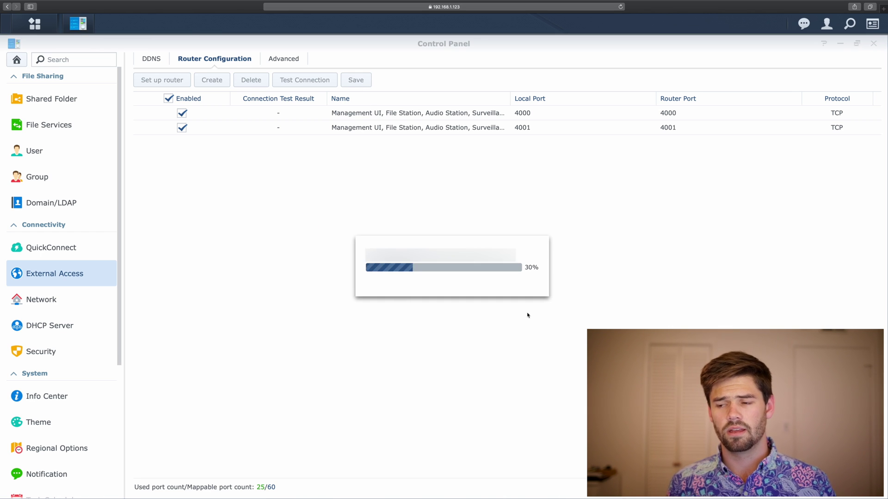